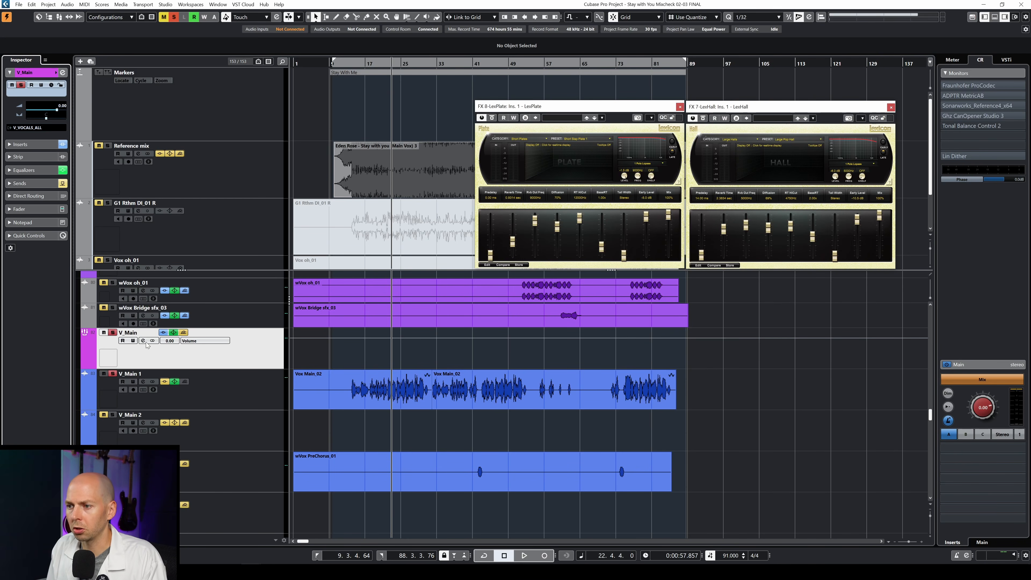
Add sends on the V_Main 1 track to FX 7-LexHall and FX 8-LexPlate
click(262, 389)
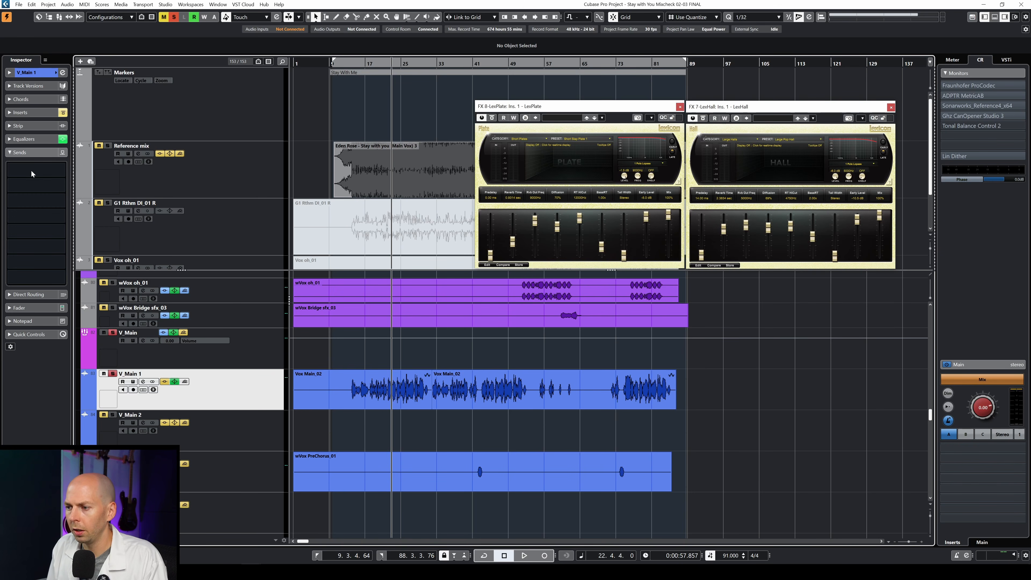
click(23, 185)
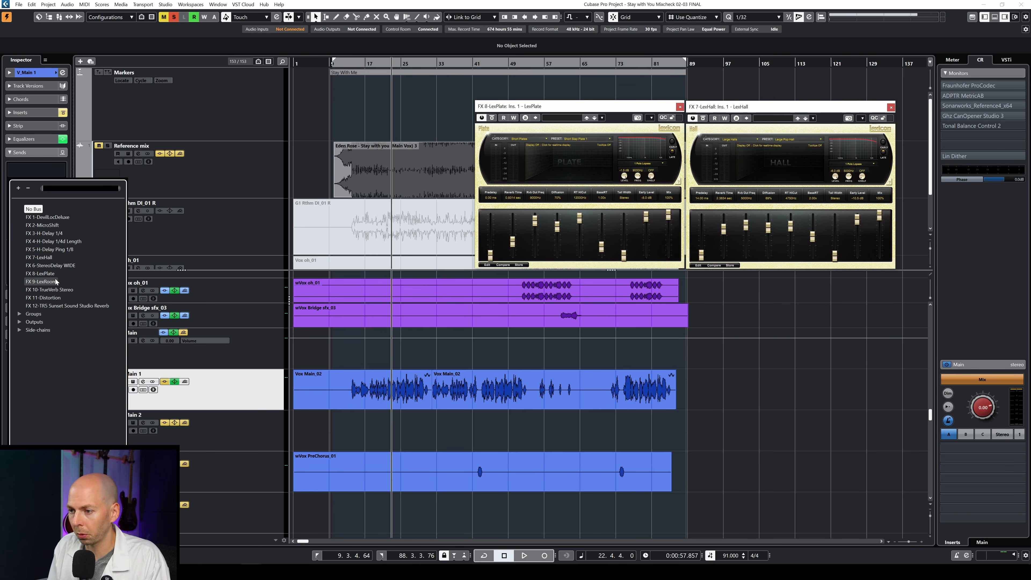
click(50, 260)
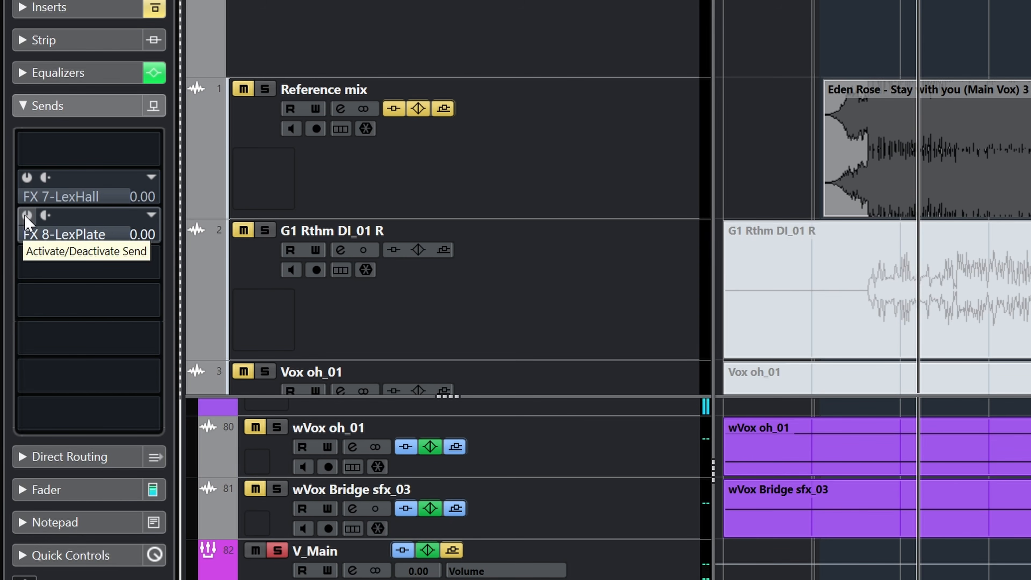
Activate the FX 8-LexPlate send on V_Main 1 and lower its level to -15.9 dB during playback
click(27, 215)
drag(112, 234, 122, 494)
scroll(110, 233, down, 8)
scroll(110, 235, down, 3)
scroll(110, 235, up, 1)
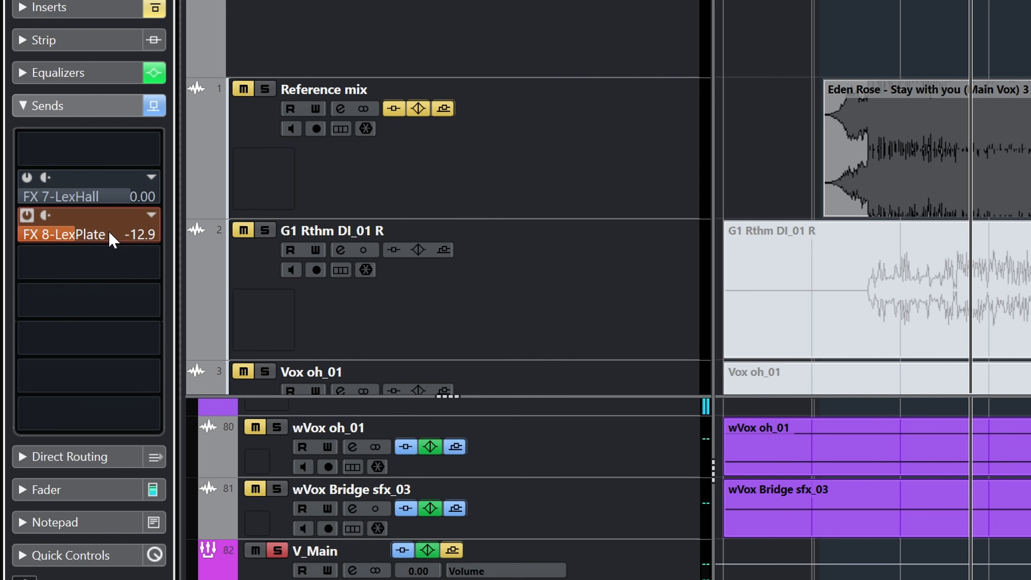
scroll(68, 238, down, 2)
scroll(139, 233, down, 2)
Activate the FX 7-LexHall send and set its level to -16.9 dB by ear, with the LexPlate send switched off
click(31, 179)
scroll(76, 188, down, 2)
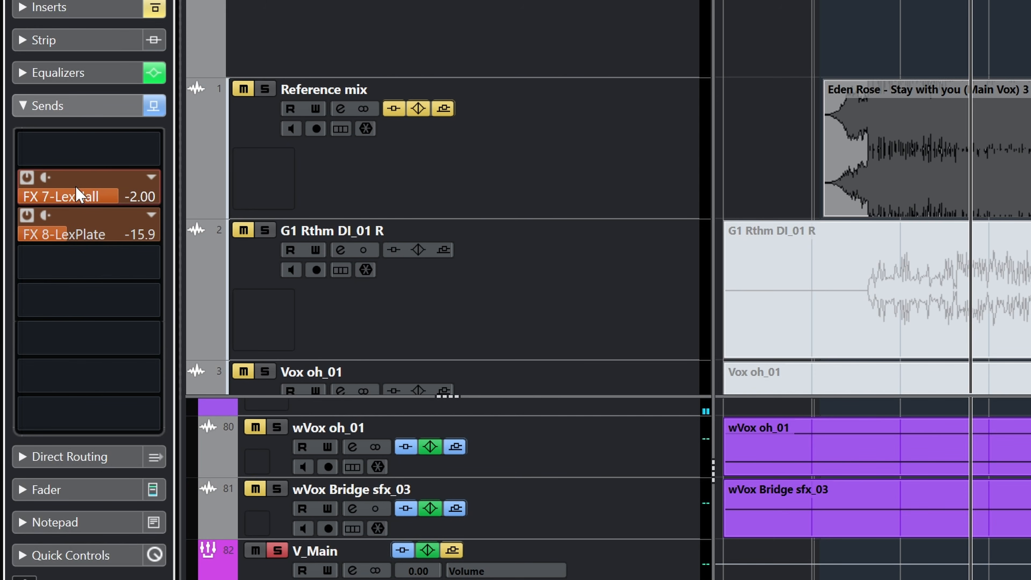
scroll(75, 186, down, 4)
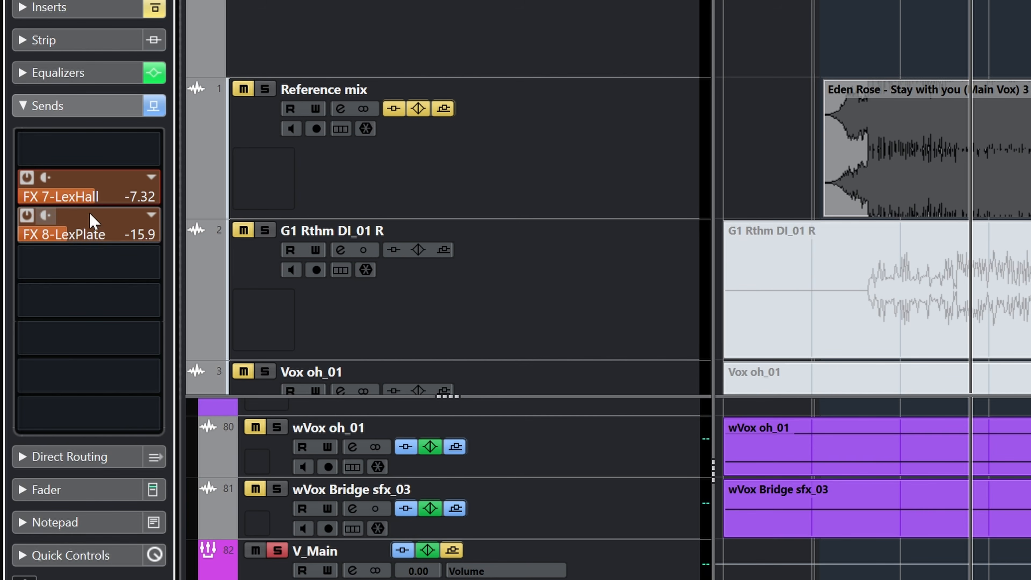
key(s)
drag(25, 193, 80, 545)
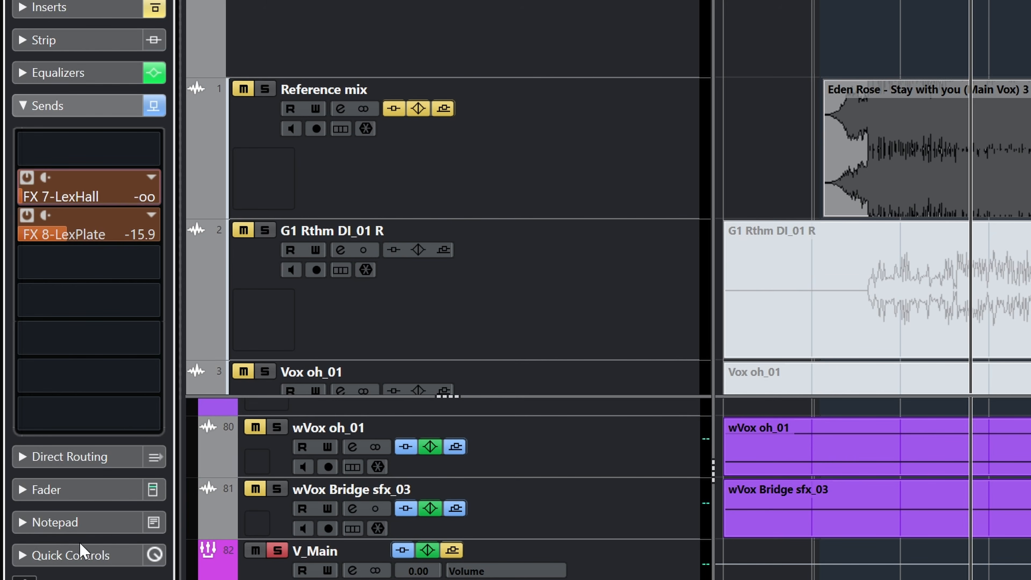
click(26, 214)
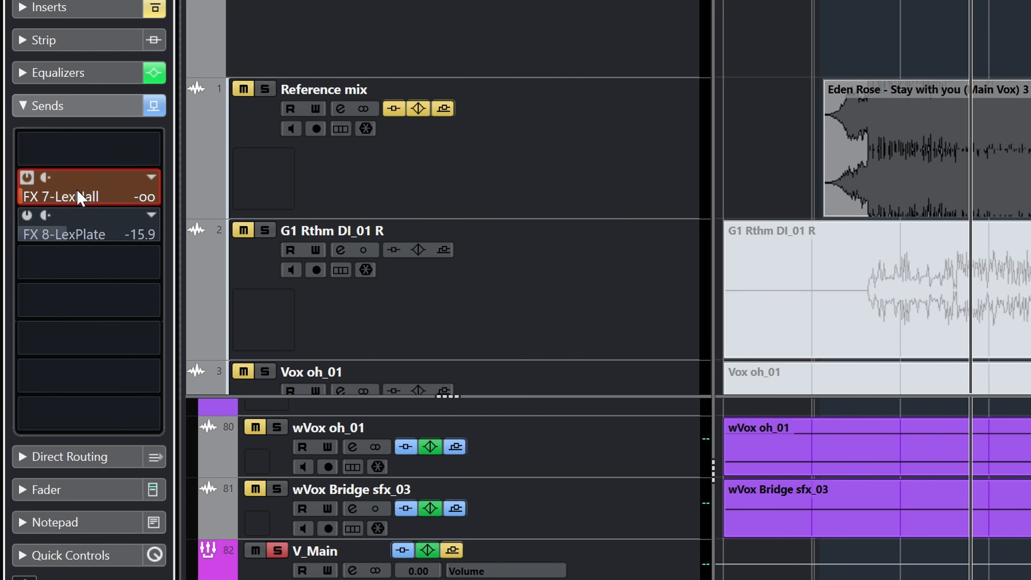
scroll(119, 188, up, 1)
drag(117, 182, 120, 77)
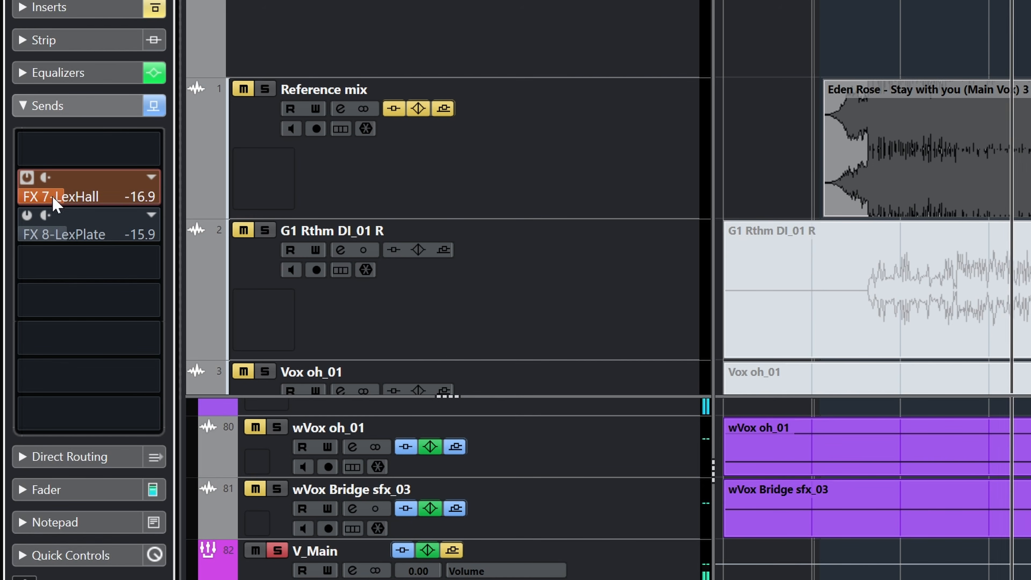
Reactivate the FX 8-LexPlate send and set its level to -13.8 dB
click(26, 215)
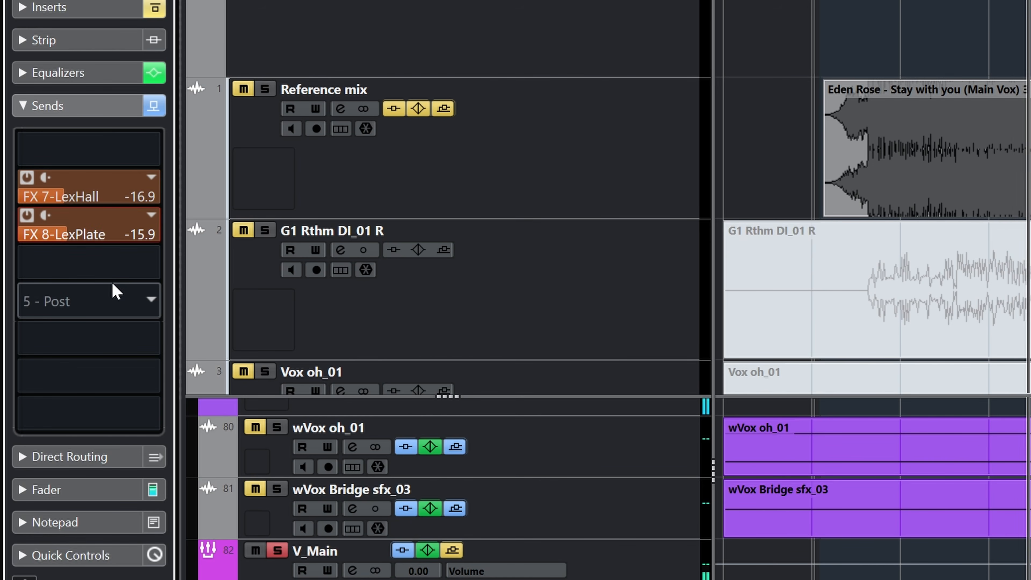
scroll(106, 236, down, 1)
drag(106, 237, 113, 235)
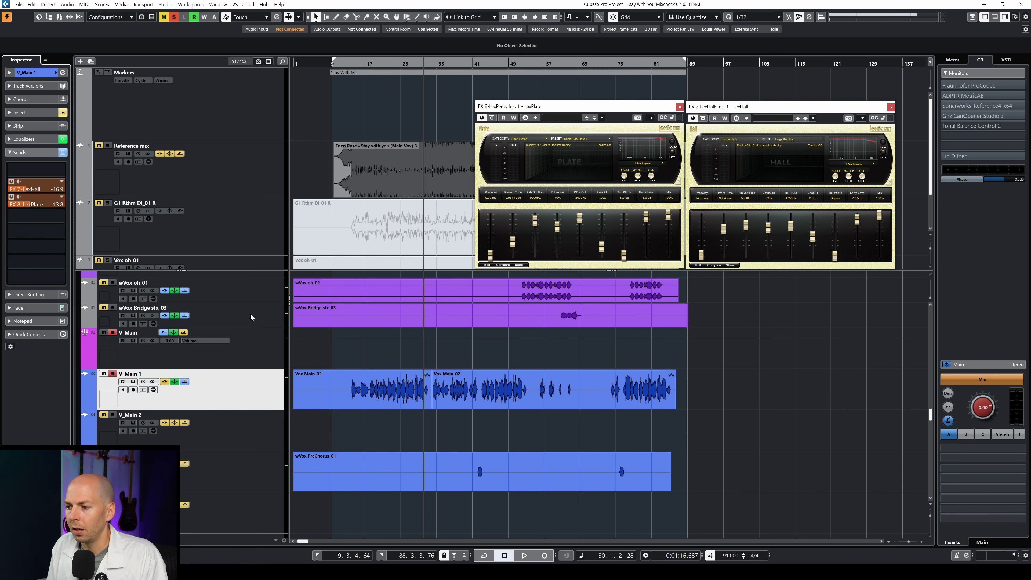
Load the TR5 Sunset Sound Studio Reverb into an empty post insert slot on the V_Main group
click(248, 359)
click(236, 399)
click(230, 362)
ctrl+click(27, 144)
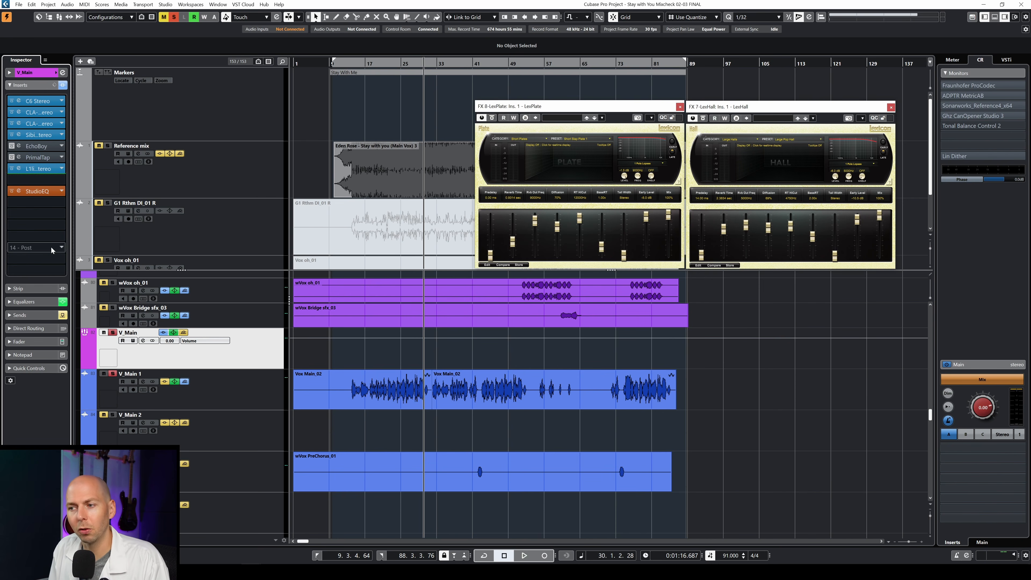
click(45, 226)
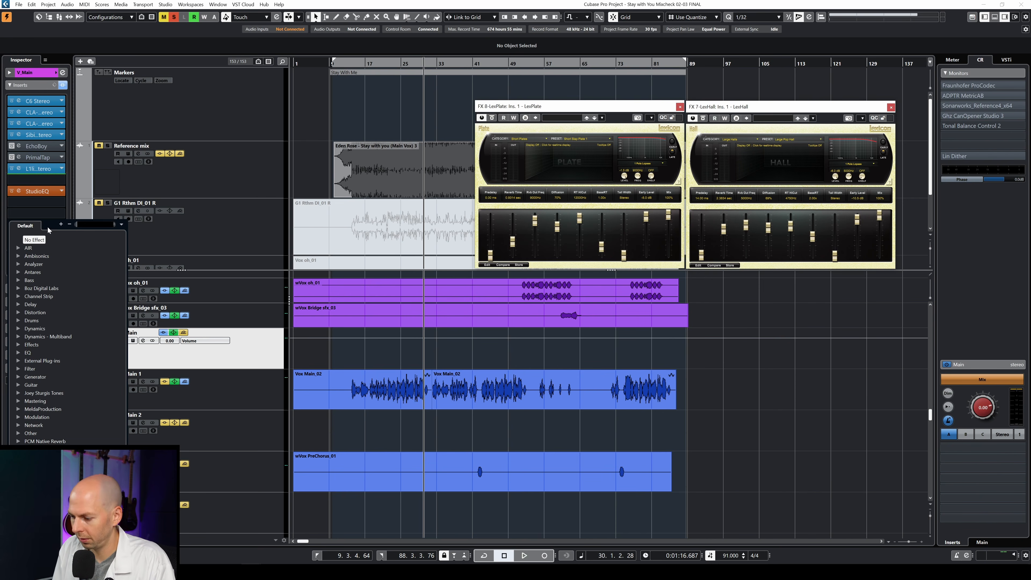
text(sun)
click(53, 249)
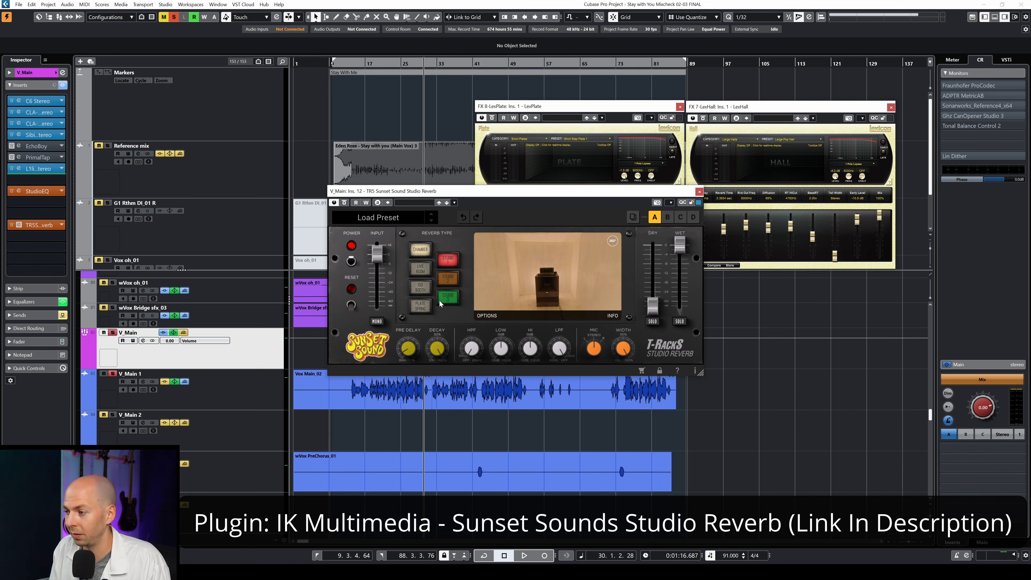
Set the Sunset Sound reverb to the green studio, fully dry, and move it to the first insert slot
click(449, 297)
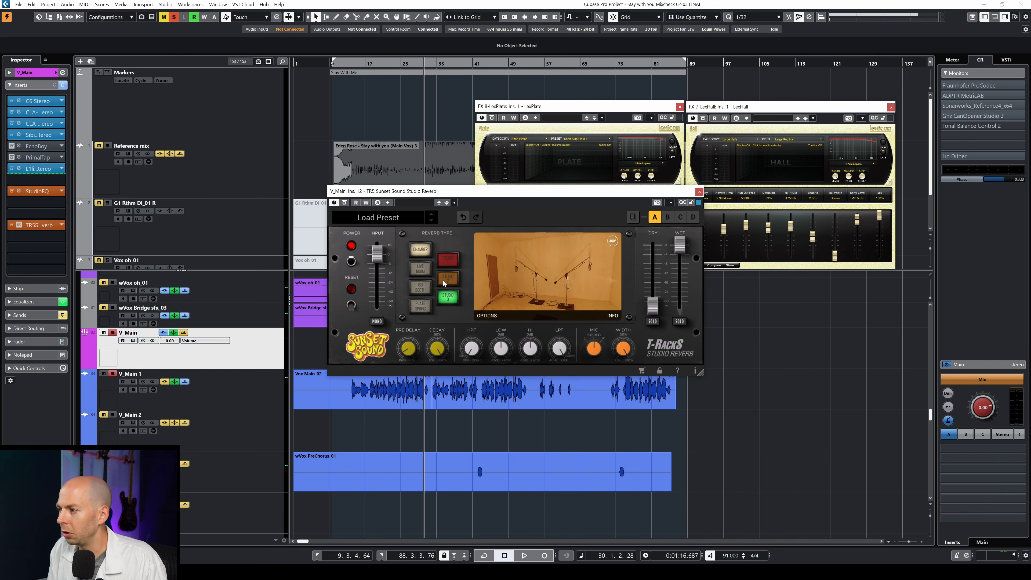
drag(23, 224, 36, 101)
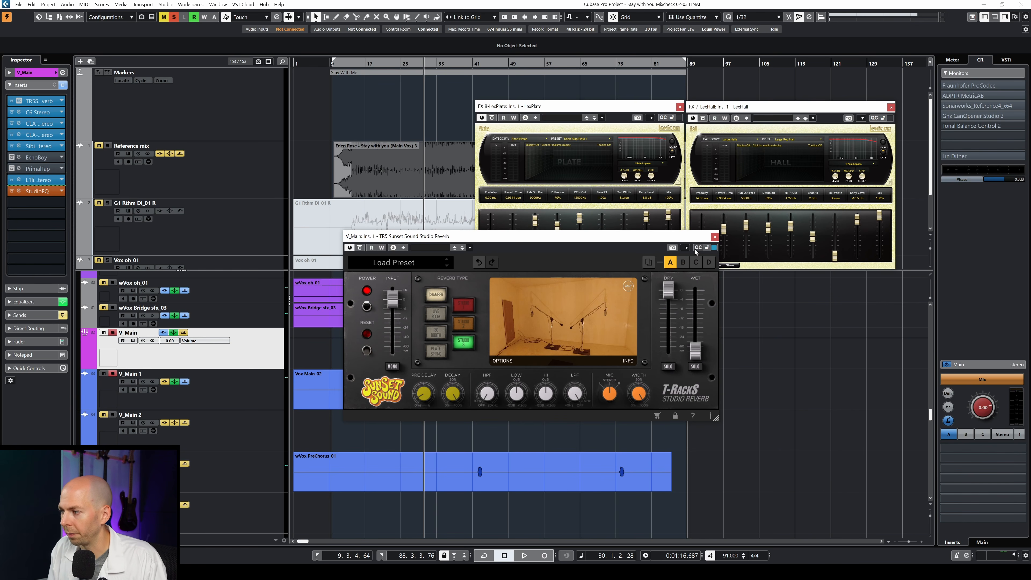
click(716, 237)
Raise V_Main 1's LexHall send to -10.7 dB and LexPlate send to -6.85 dB, and play from around bar 18
click(262, 386)
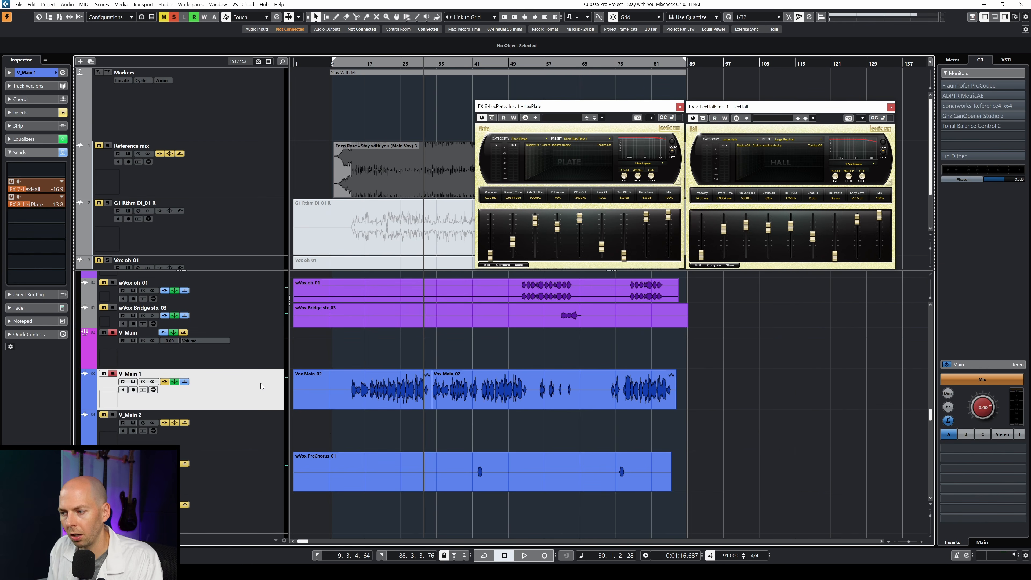
click(31, 190)
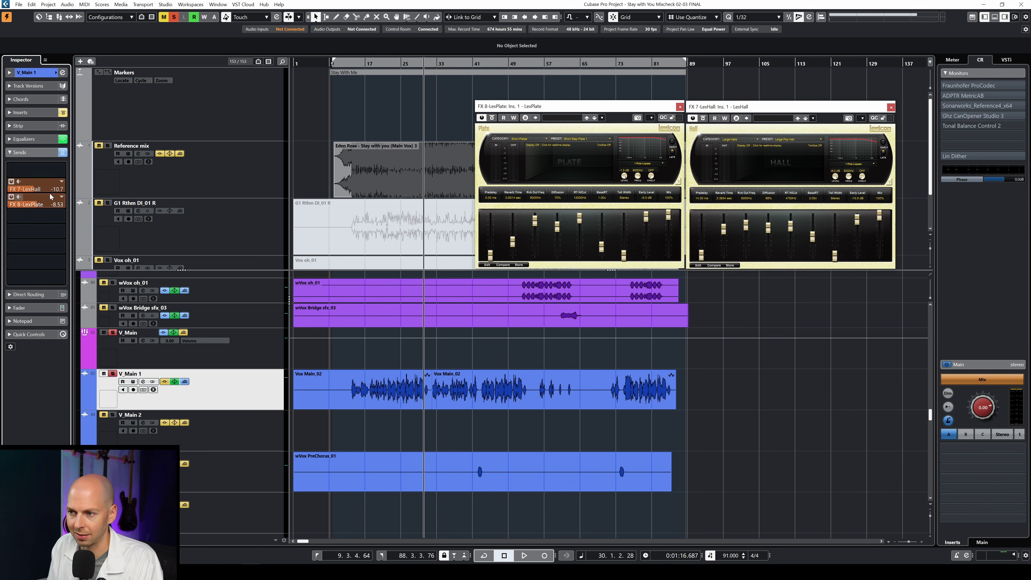
key(space)
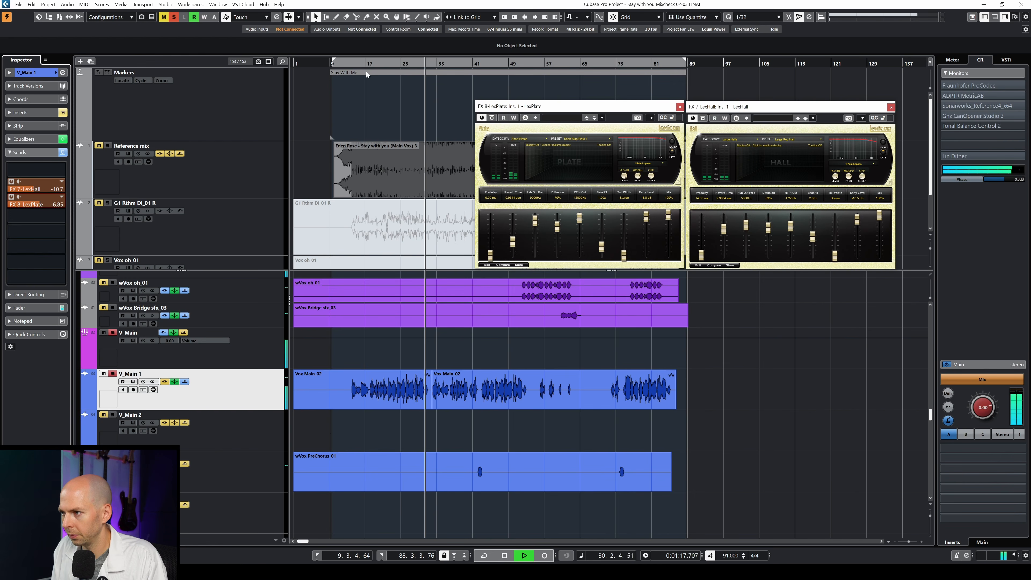
click(373, 63)
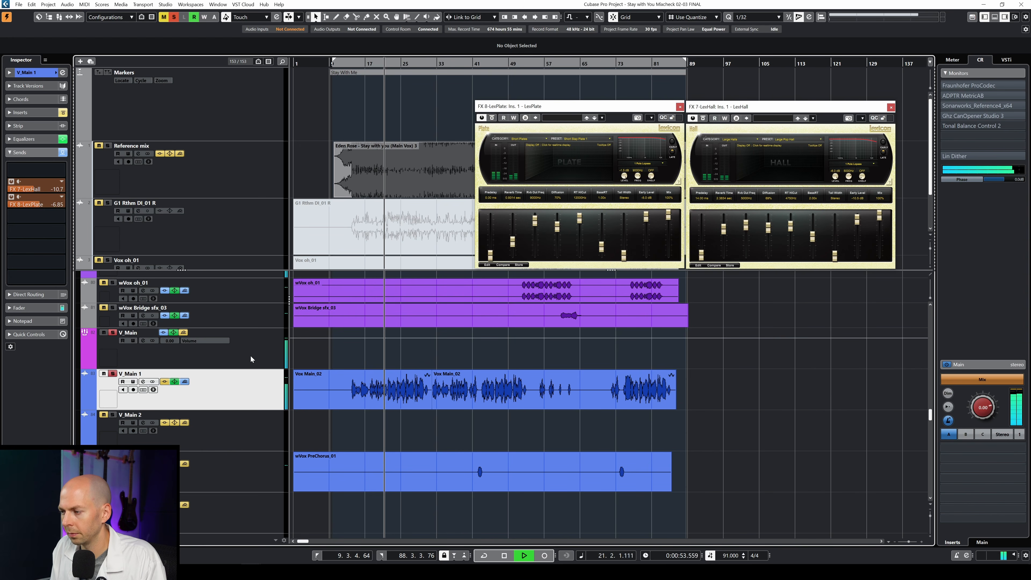
Stop playback, switch off both Lexicon sends on V_Main 1, and open the Sunset Sound reverb on V_Main
key(space)
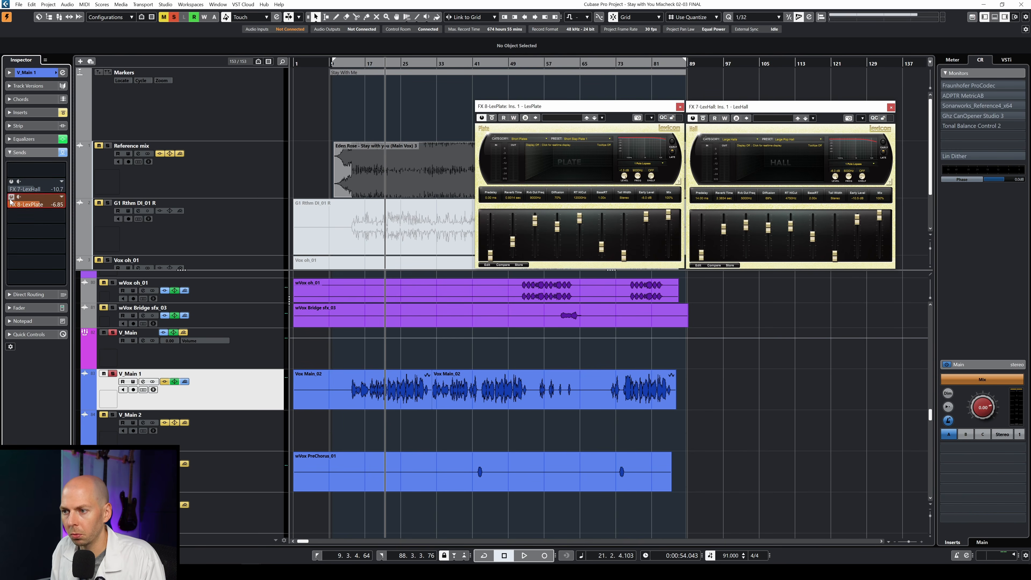
click(211, 367)
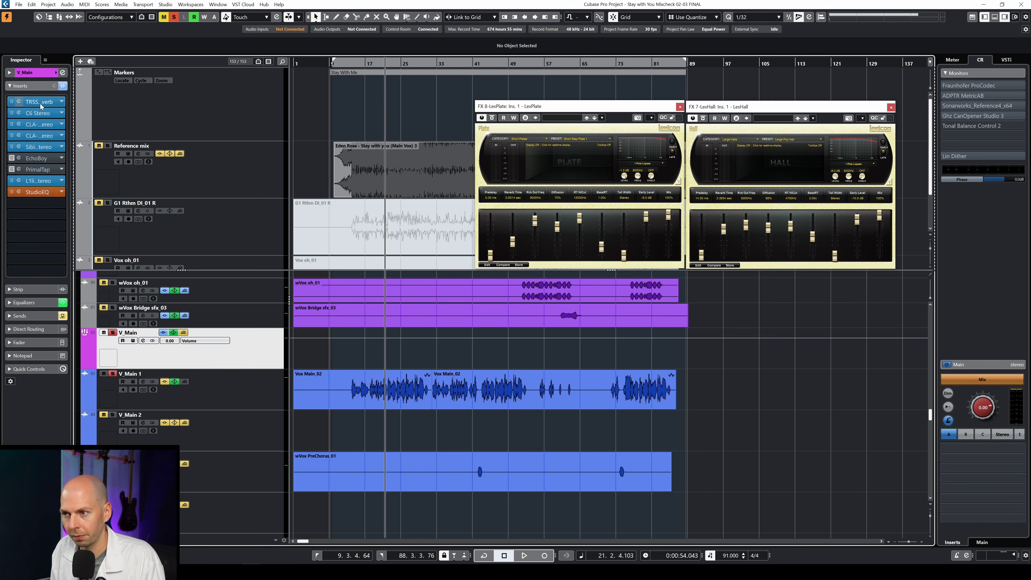
click(19, 102)
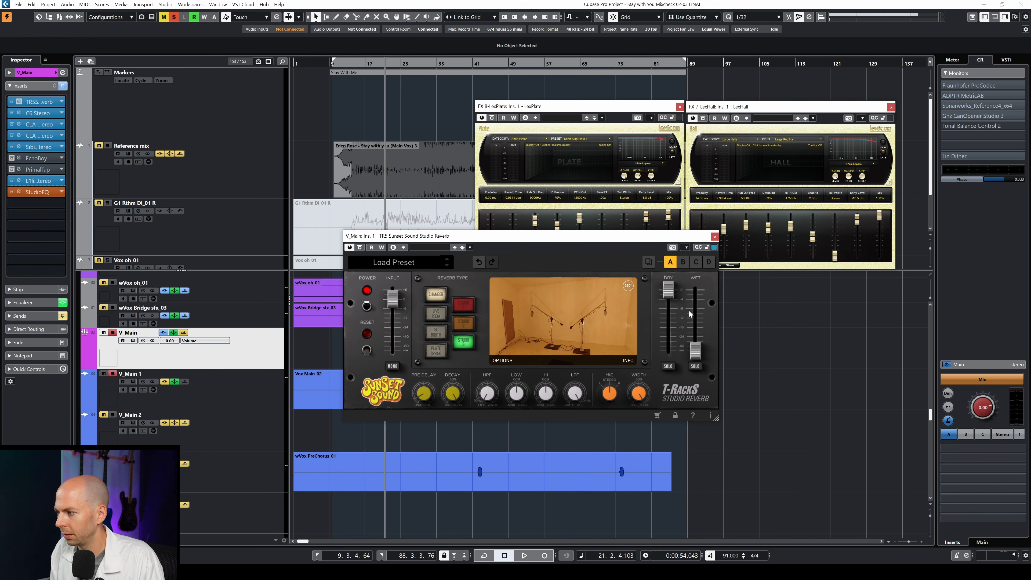
Audition the Sunset Sound reverb at several wet levels during playback and return the wet level to minimum
mouse_move(696, 353)
mouse_down()
mouse_move(695, 292)
mouse_move(692, 357)
mouse_up()
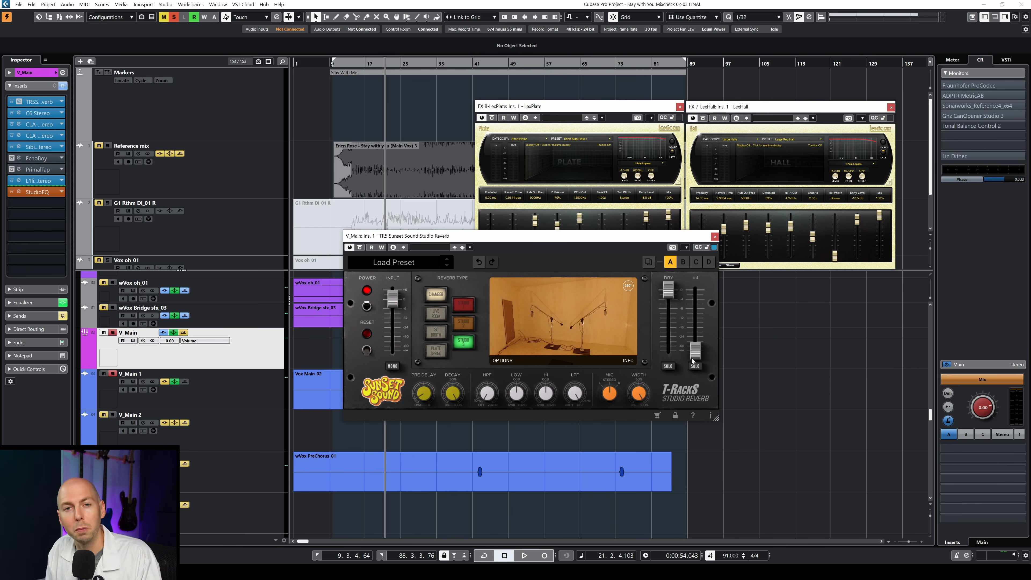
key(space)
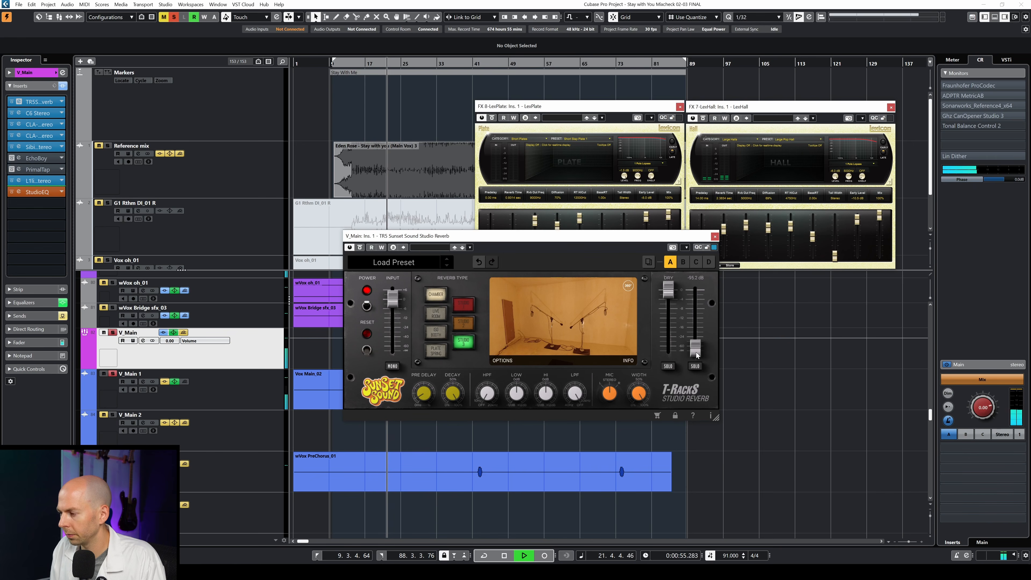
drag(696, 350, 697, 335)
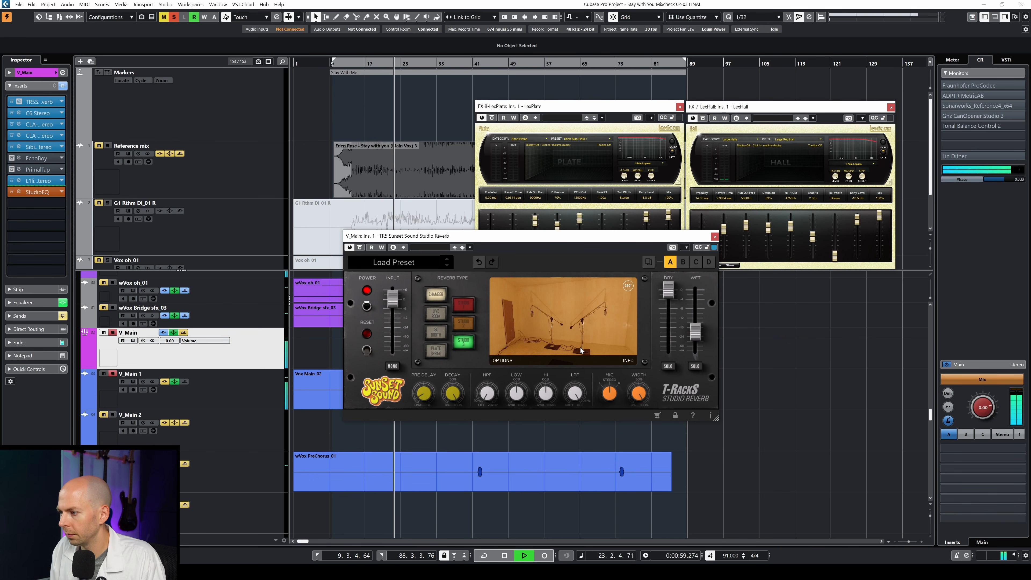
mouse_move(702, 339)
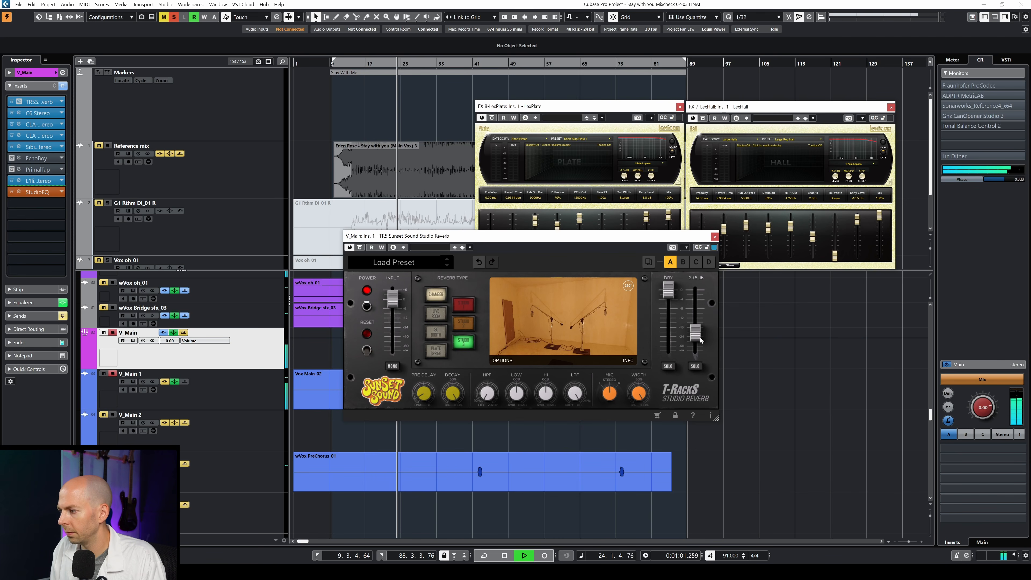
drag(700, 336, 702, 311)
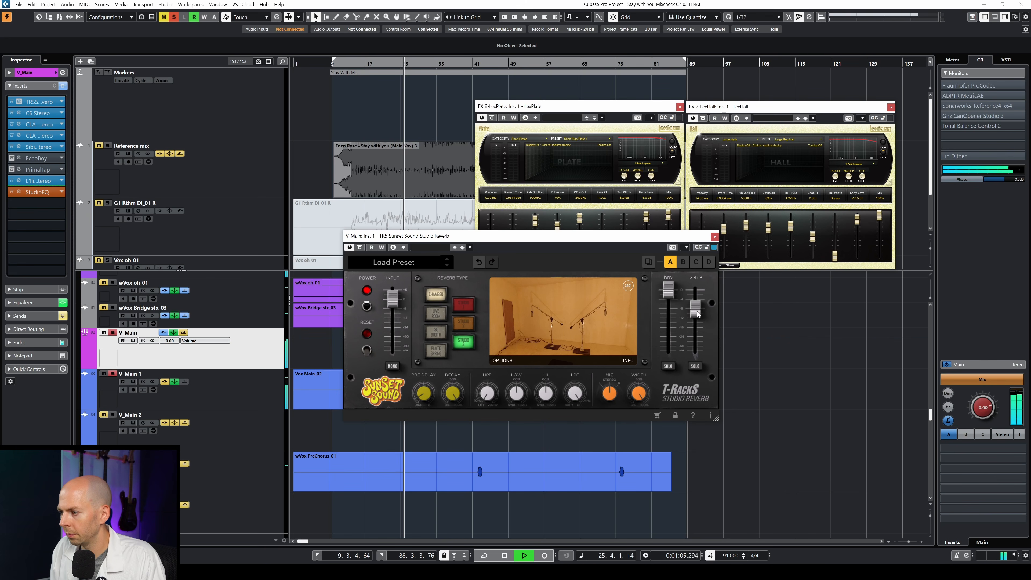
drag(697, 314, 697, 330)
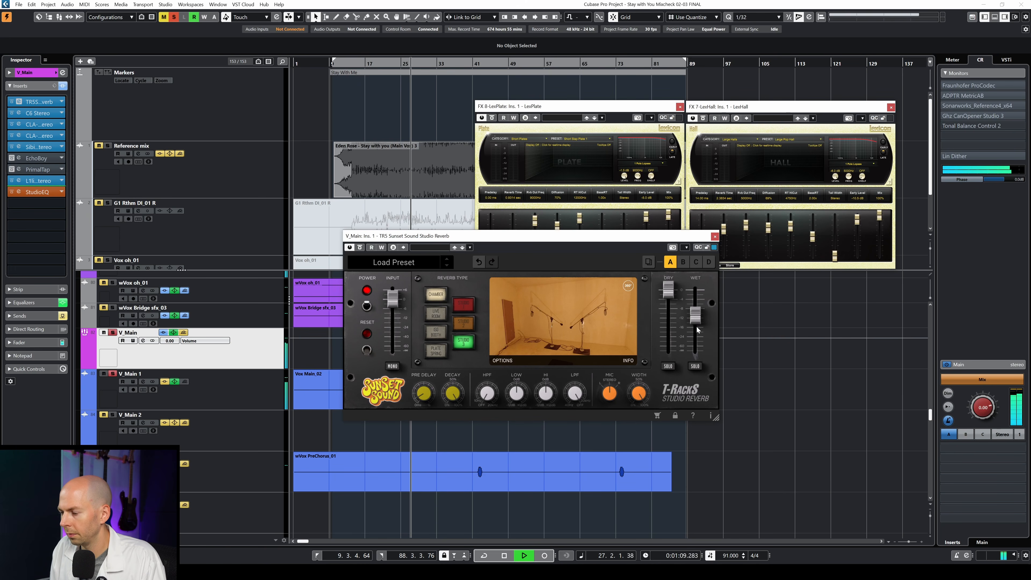
key(space)
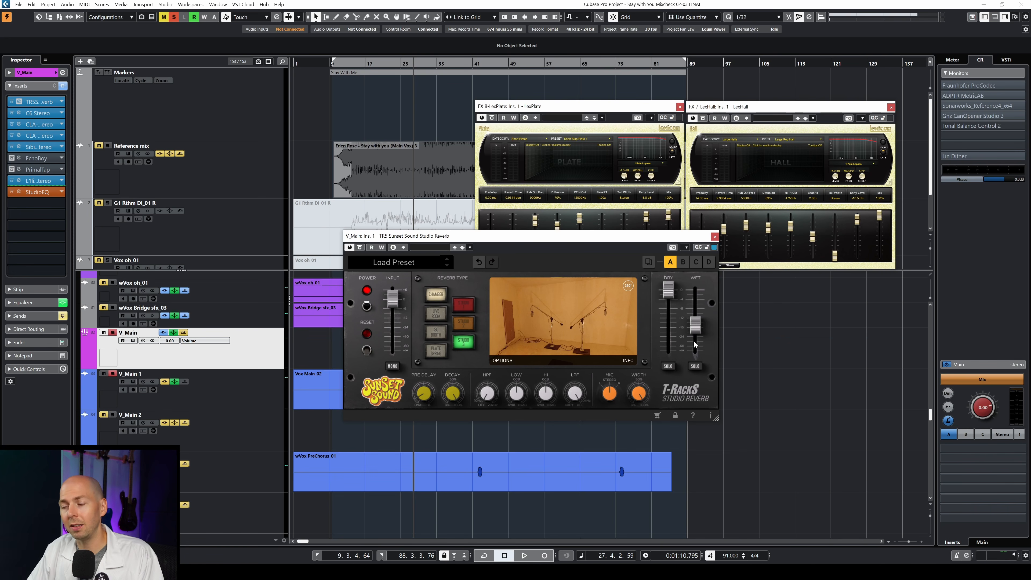
drag(696, 335, 699, 358)
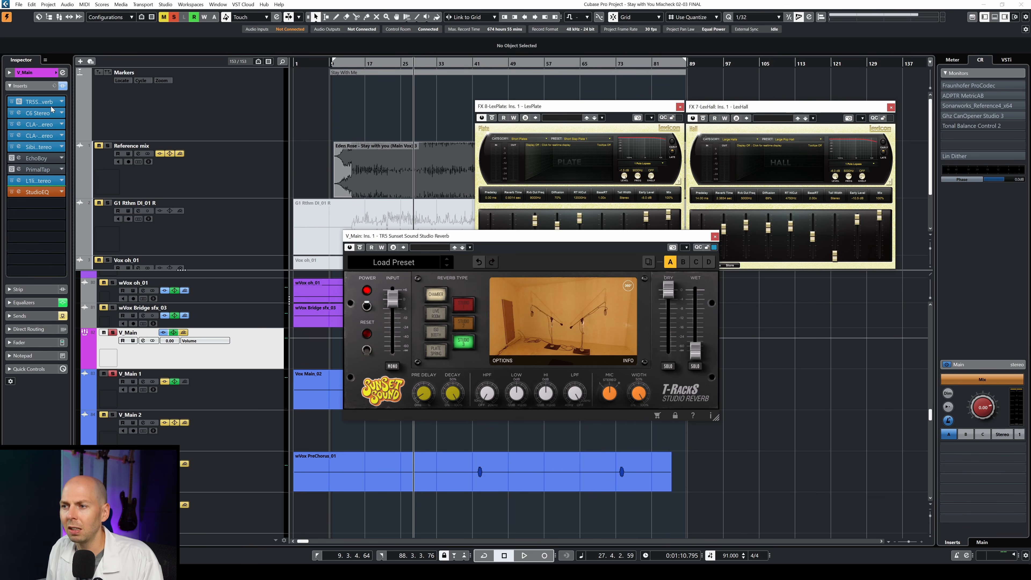
Open V_Main's CLA-76 and CLA-2A compressors and arrange their windows side by side above the reverb
click(40, 124)
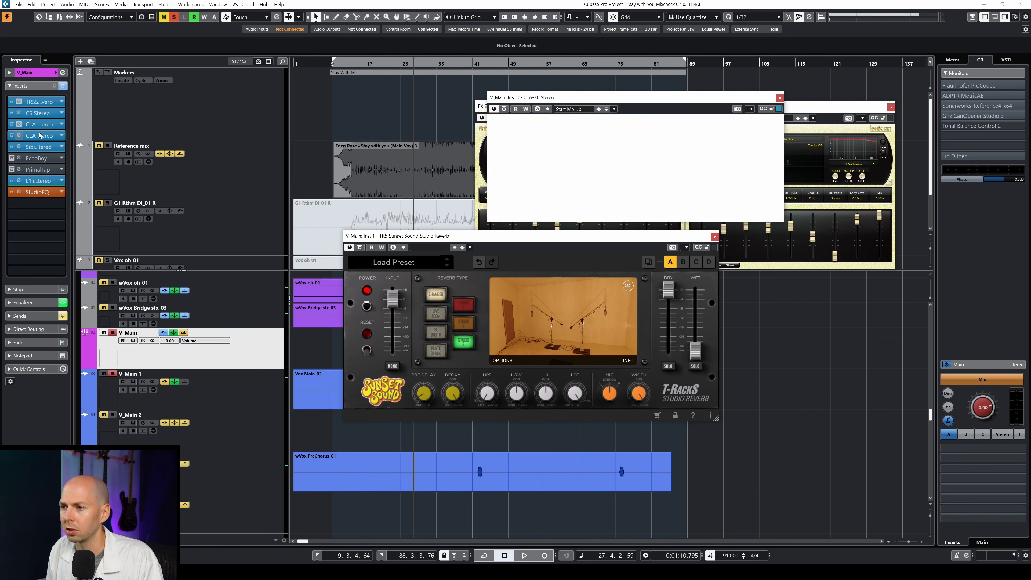
click(39, 136)
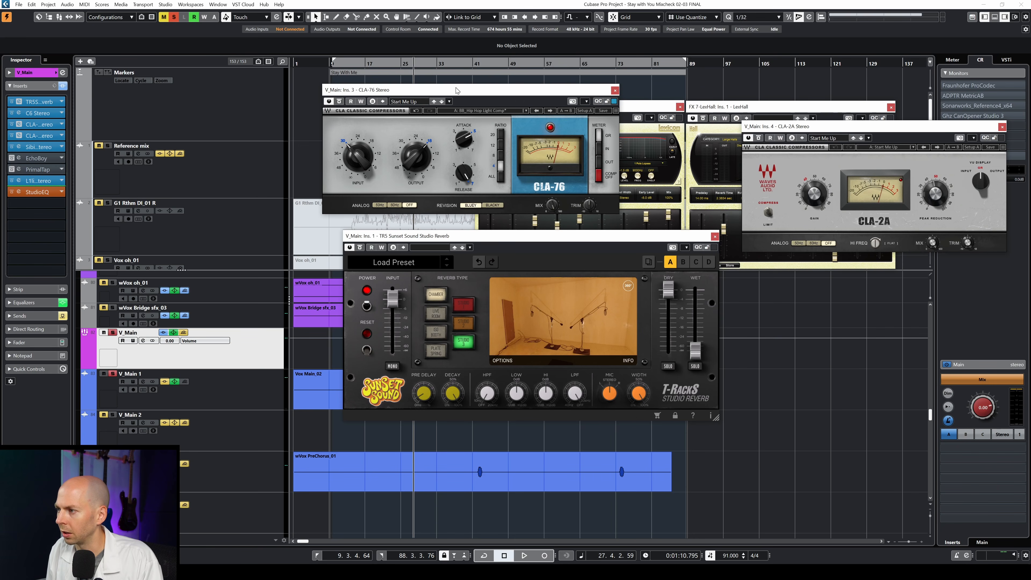
drag(743, 127, 622, 95)
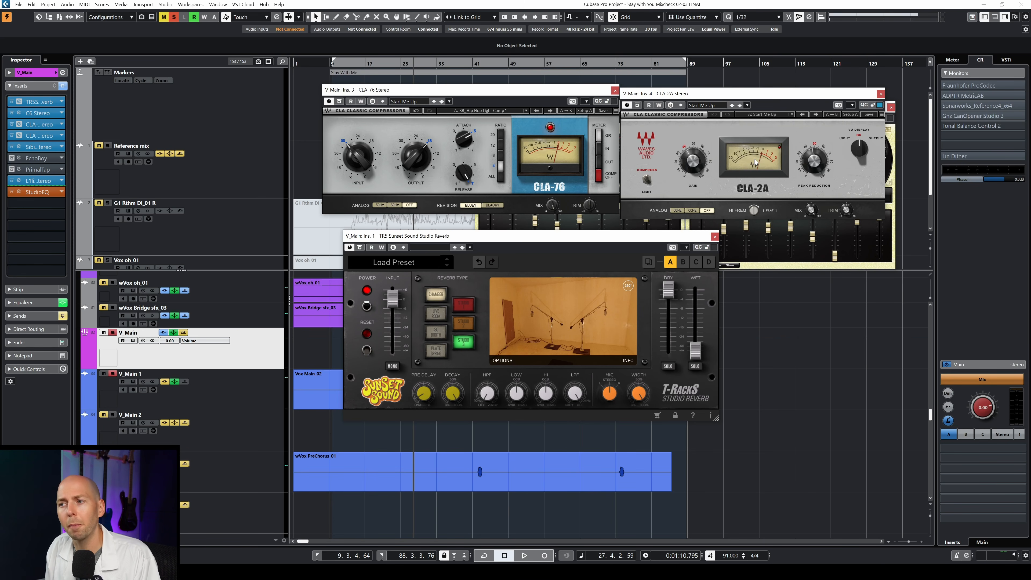
click(374, 64)
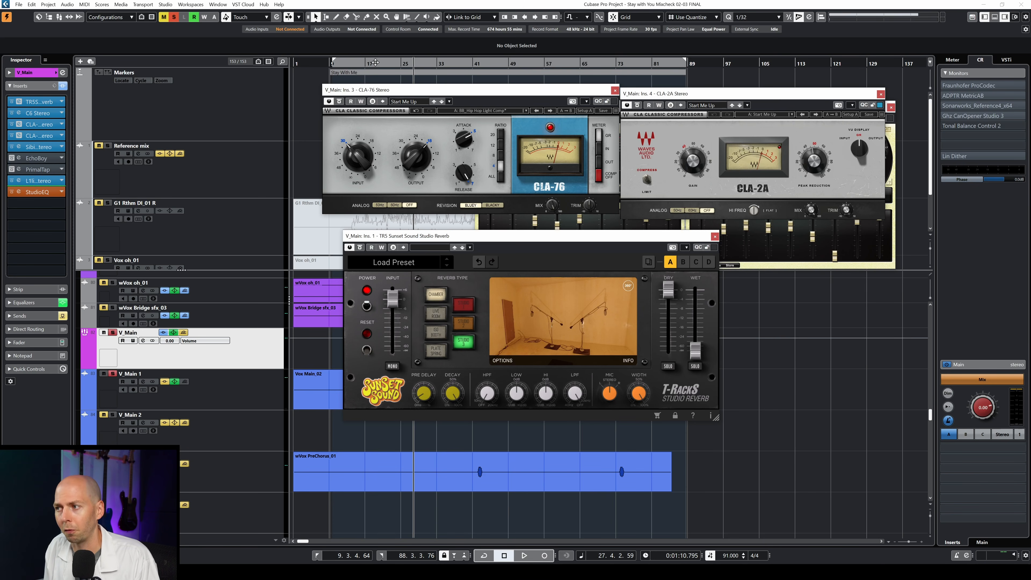
Raise the Sunset Sound reverb's wet level slightly while playing the soloed V_Main vocal from around bar 21, and stop playback
key(space)
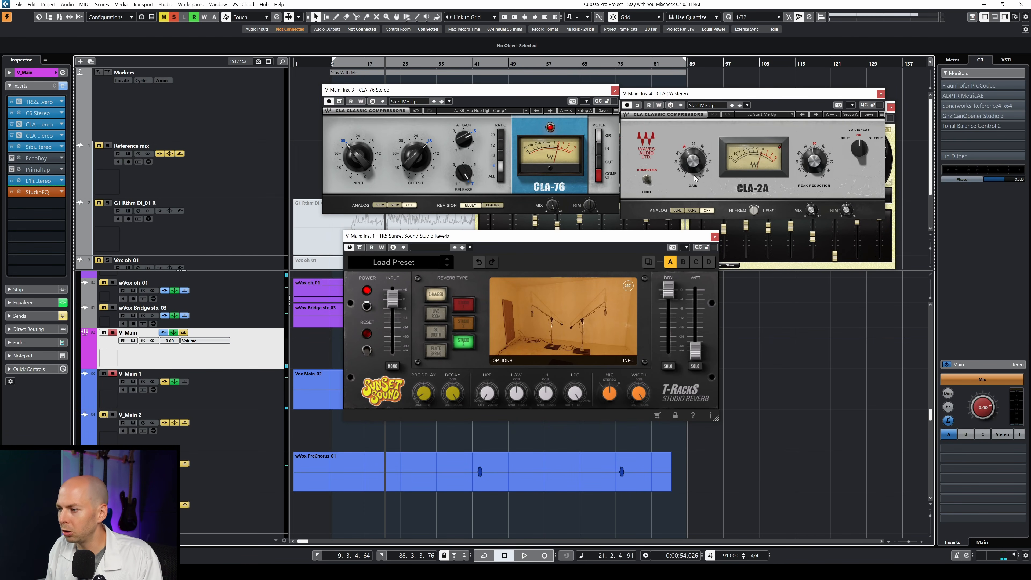
click(626, 239)
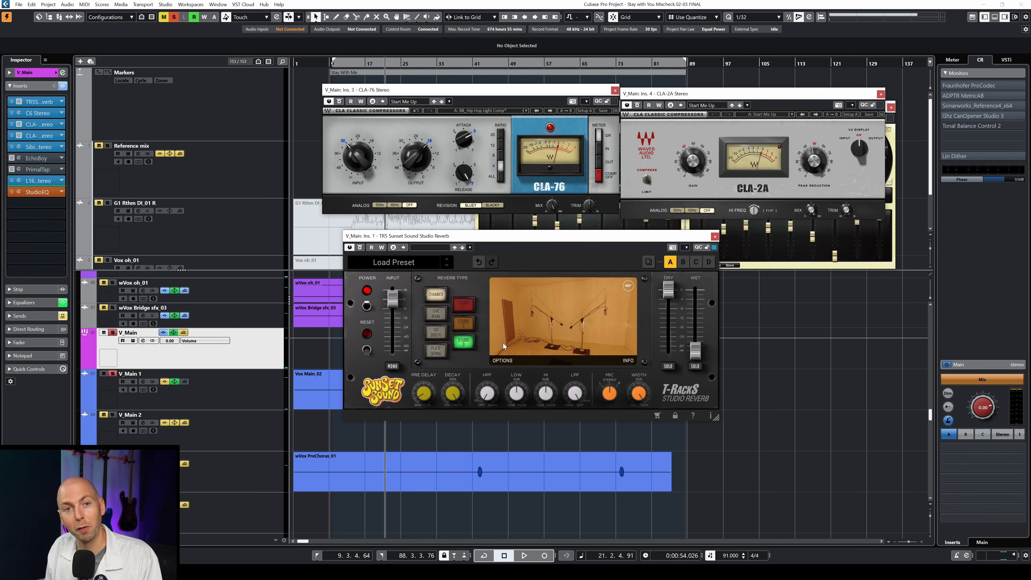
key(space)
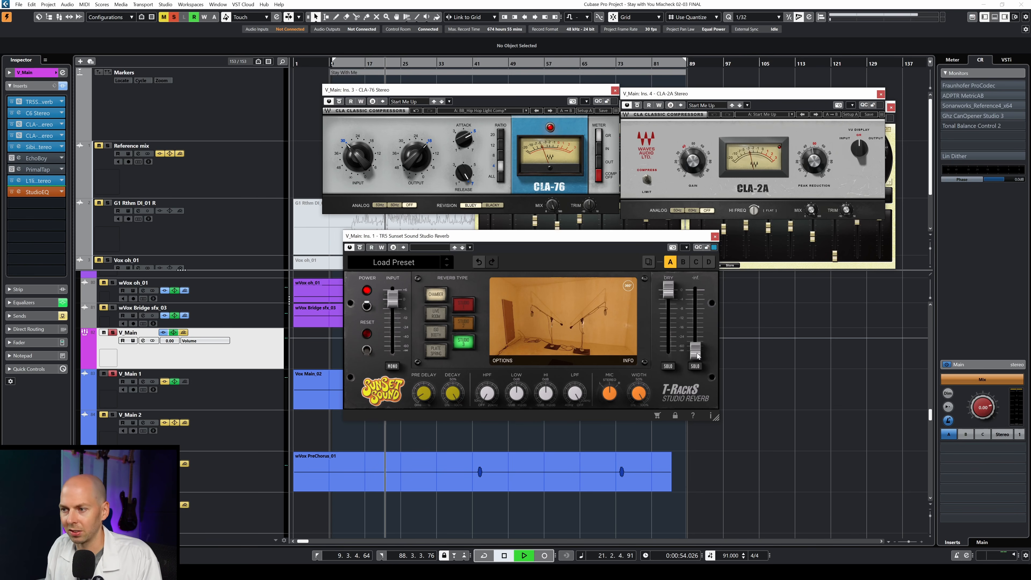
drag(696, 352, 698, 338)
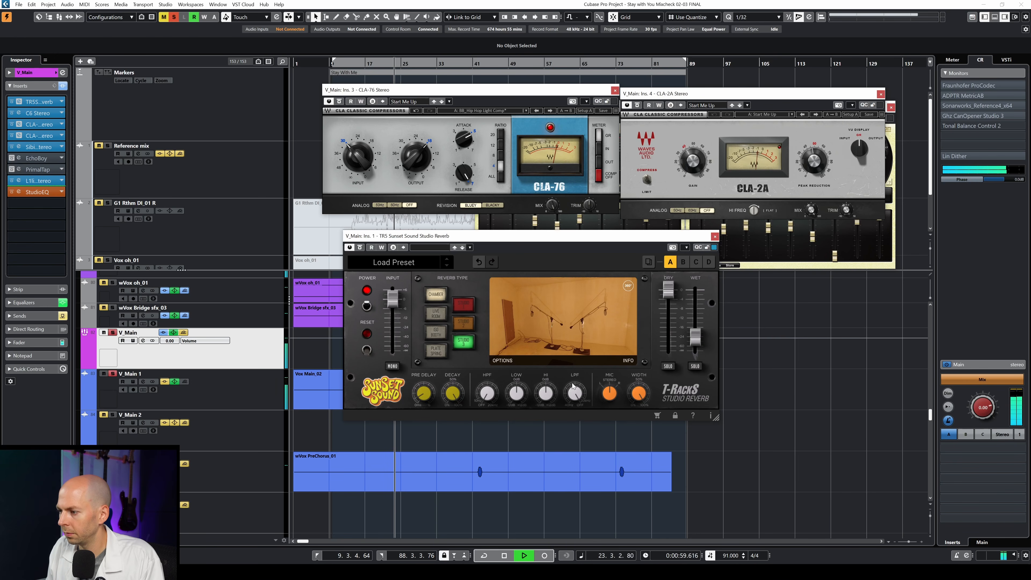
key(space)
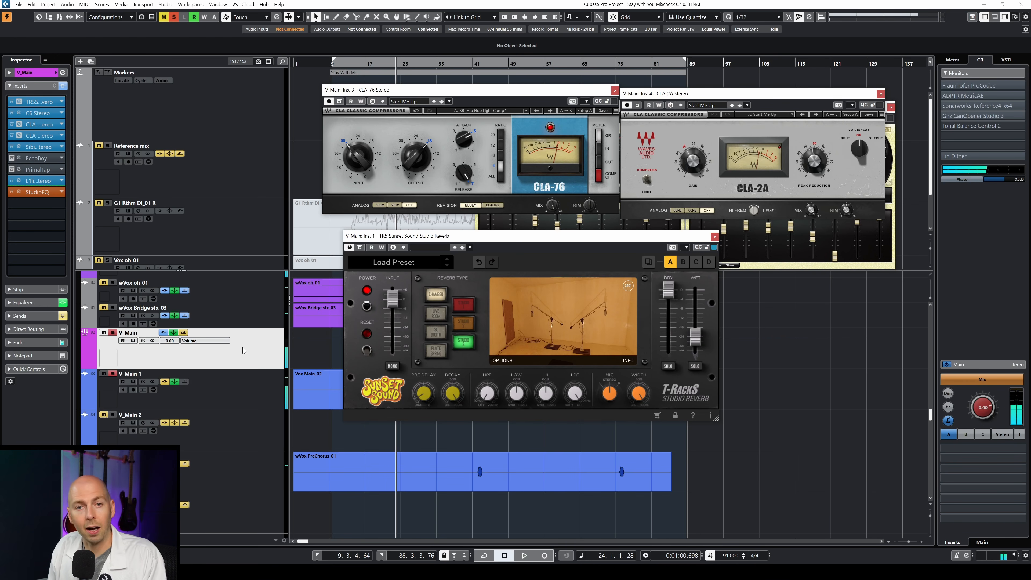
Play the full mix with V_Main unsoloed and nudge the Sunset Sound reverb's wet level slightly higher
key(space)
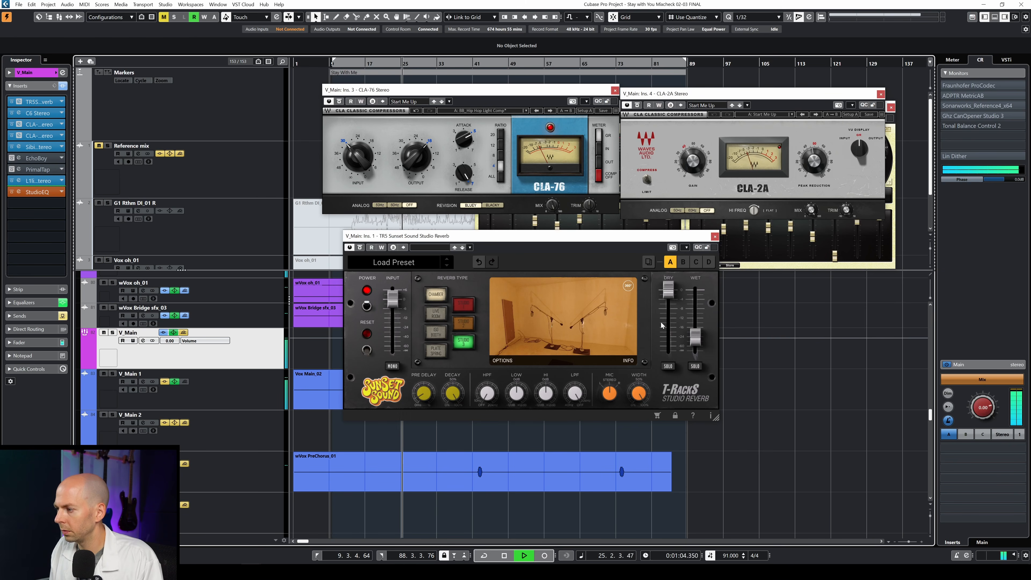
click(698, 339)
drag(698, 339, 698, 337)
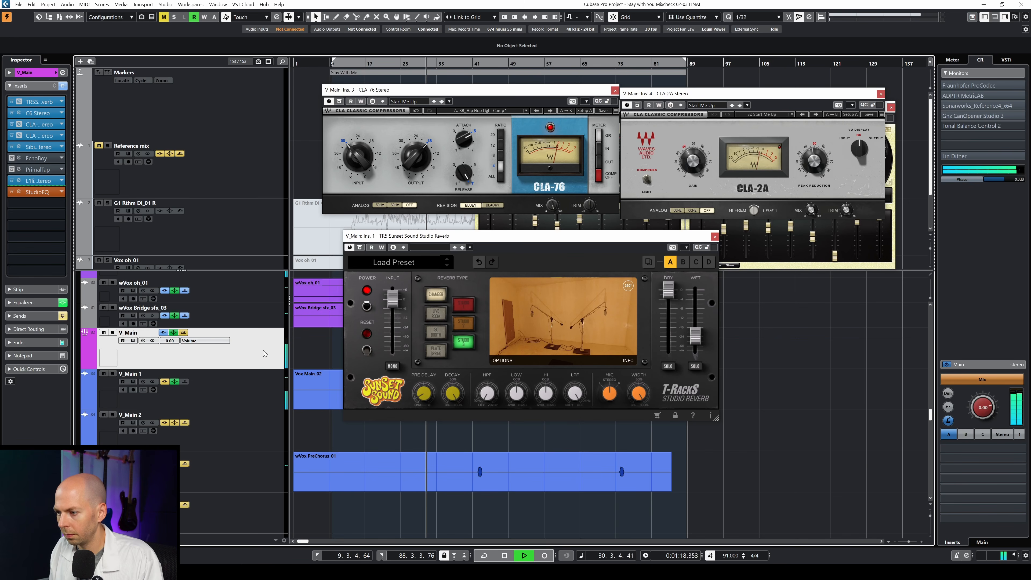
Solo V_Main again, stop playback, and move the Sunset Sound reverb window aside to uncover the lead vocal's waveforms
key(s)
key(space)
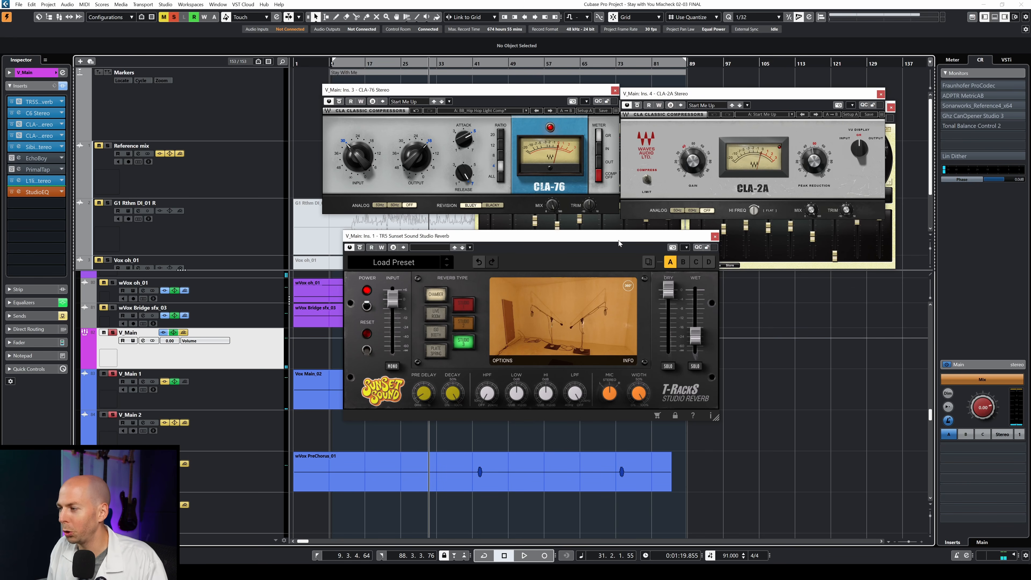
drag(548, 237, 772, 226)
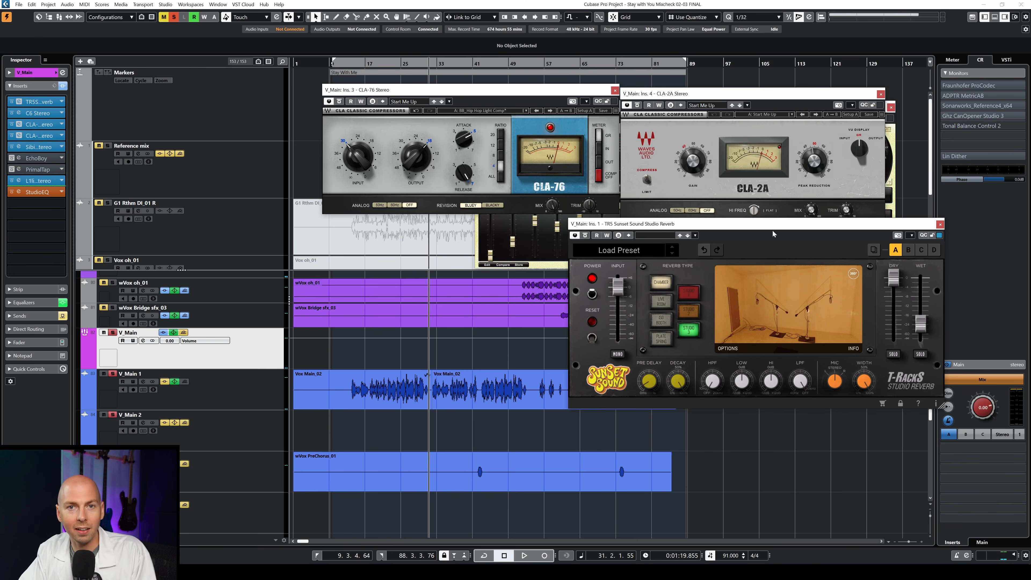